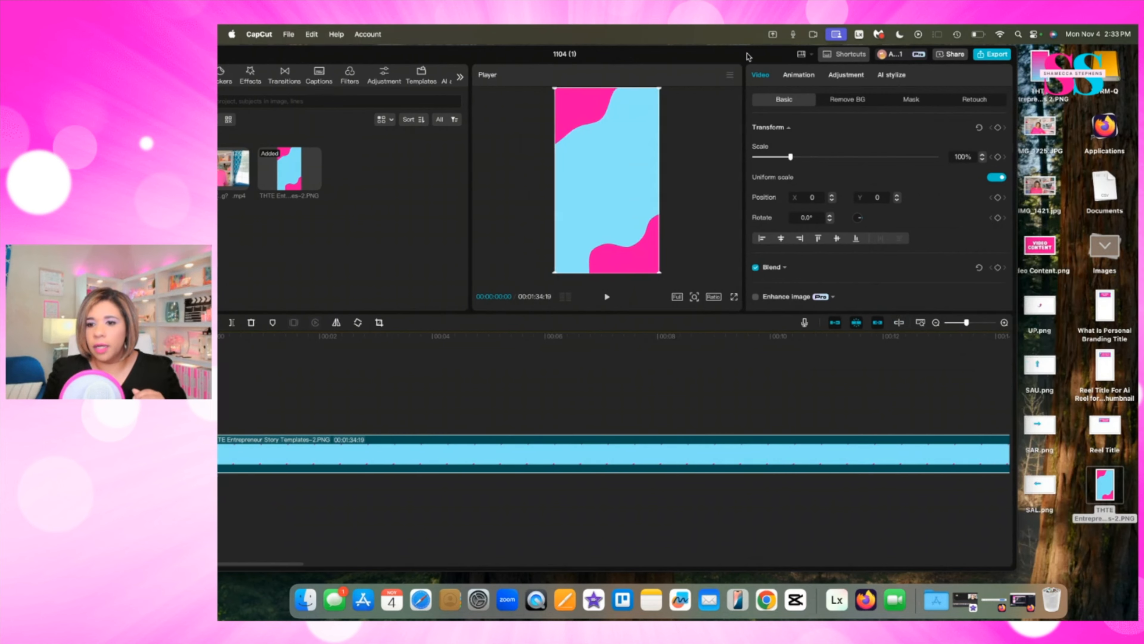
Add the What Is Personal Branding video from the desktop above the background image track and enlarge it to 141%
{"action": "left_click", "coordinate": [1104, 247]}
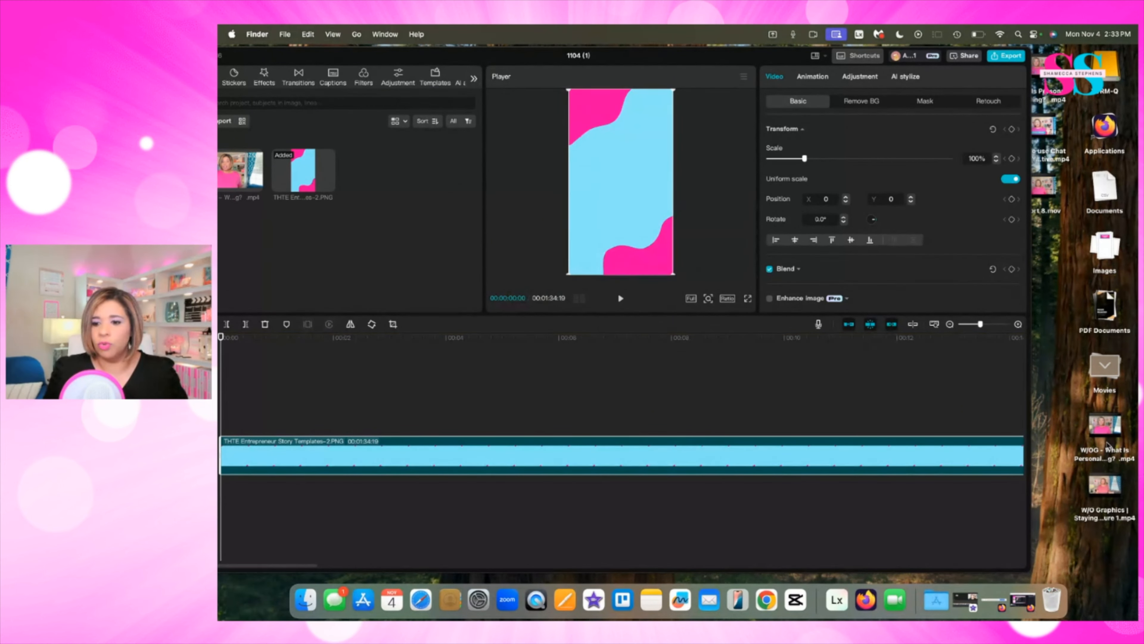
{"action": "left_click_drag", "start_coordinate": [1108, 446], "coordinate": [270, 391]}
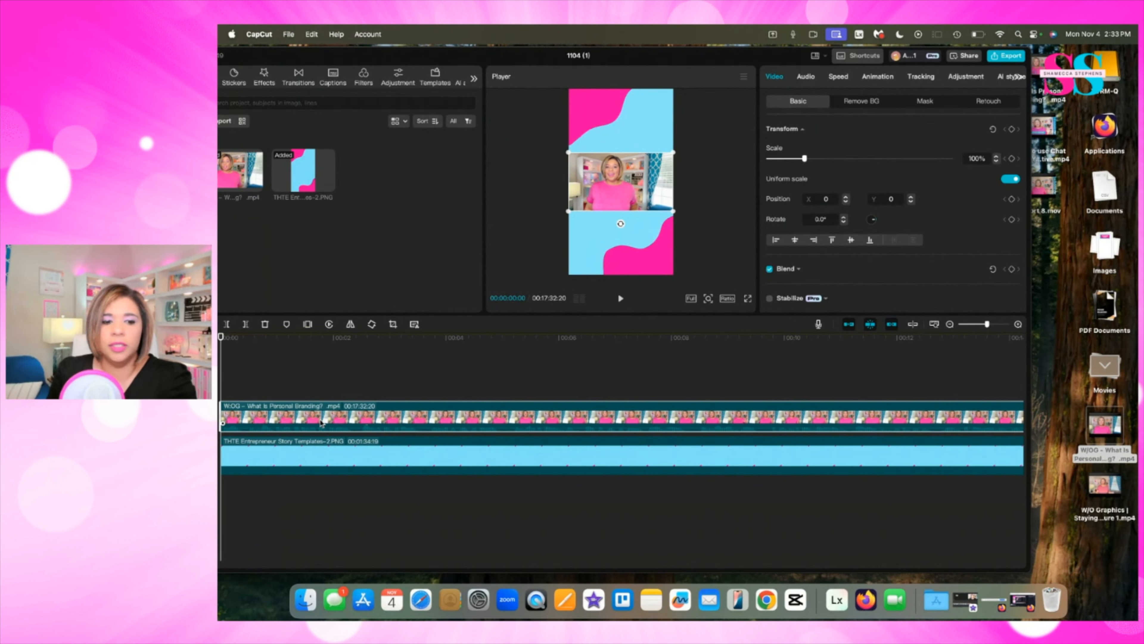
{"action": "scroll", "coordinate": [512, 426], "scroll_direction": "right", "scroll_amount": 10}
{"action": "scroll", "coordinate": [511, 425], "scroll_direction": "left", "scroll_amount": 10}
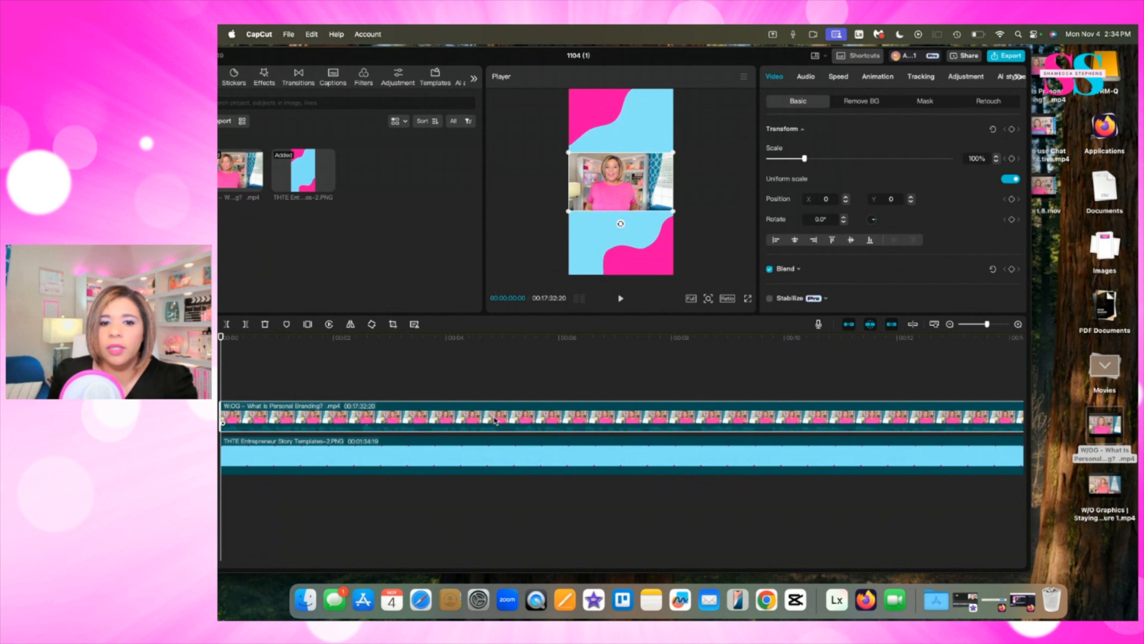
{"action": "left_click_drag", "start_coordinate": [675, 214], "coordinate": [620, 191]}
{"action": "left_click", "coordinate": [618, 224]}
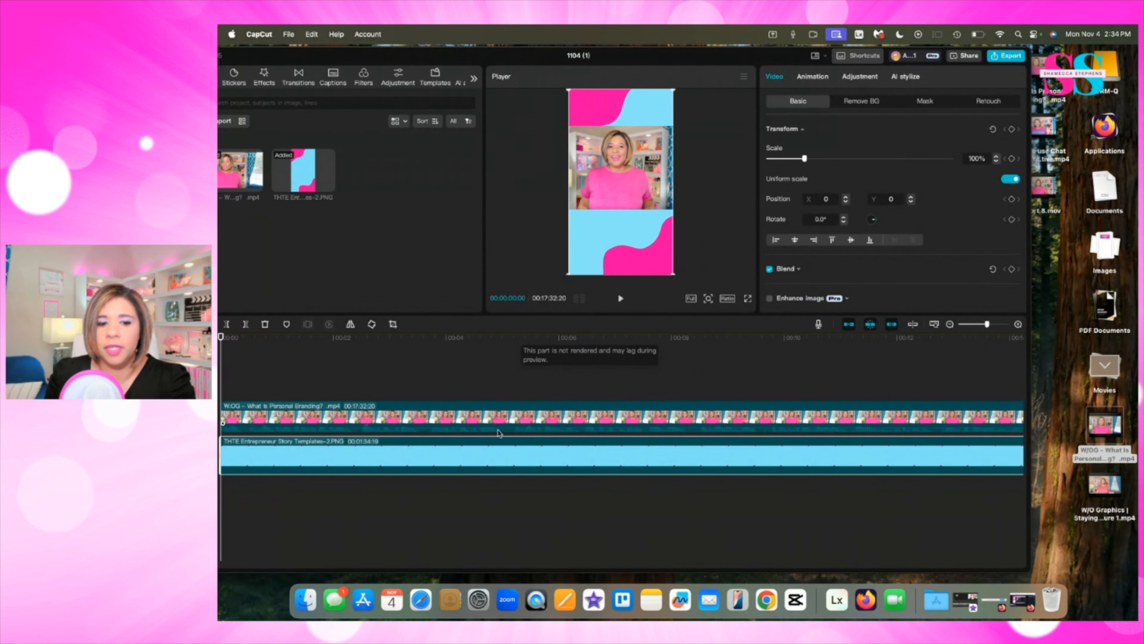
Split the branding video at 00:01:13:17 and delete everything after the cut
{"action": "left_click", "coordinate": [716, 416]}
{"action": "scroll", "coordinate": [720, 415], "scroll_direction": "right", "scroll_amount": 10}
{"action": "scroll", "coordinate": [720, 415], "scroll_direction": "right", "scroll_amount": 10}
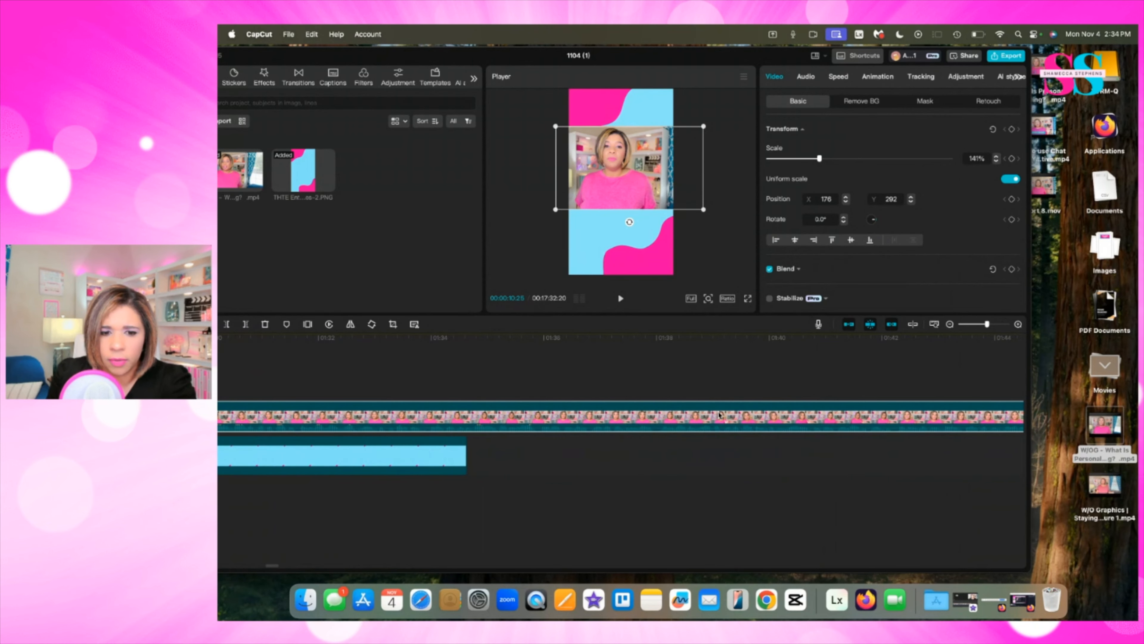
{"action": "scroll", "coordinate": [472, 459], "scroll_direction": "left", "scroll_amount": 5}
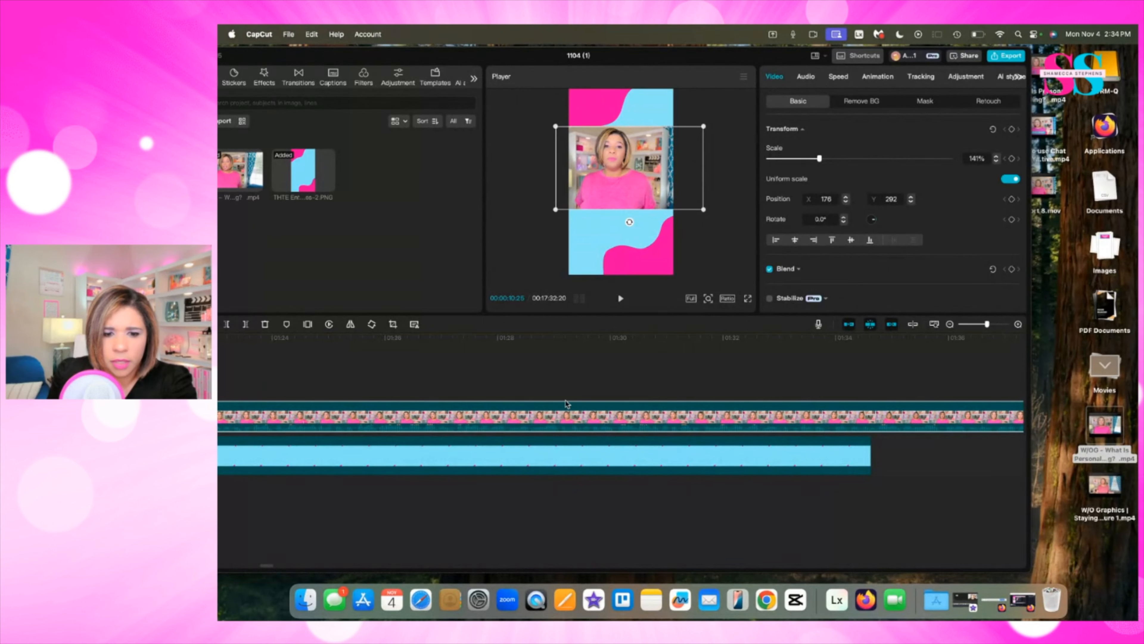
{"action": "scroll", "coordinate": [536, 404], "scroll_direction": "left", "scroll_amount": 10}
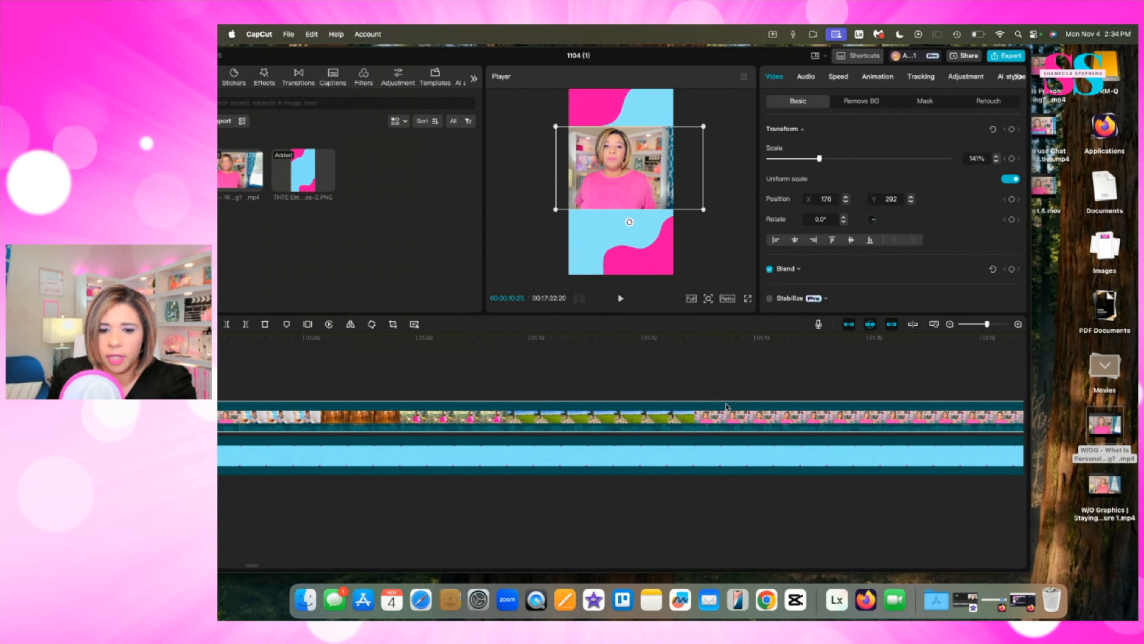
{"action": "right_click", "coordinate": [731, 418]}
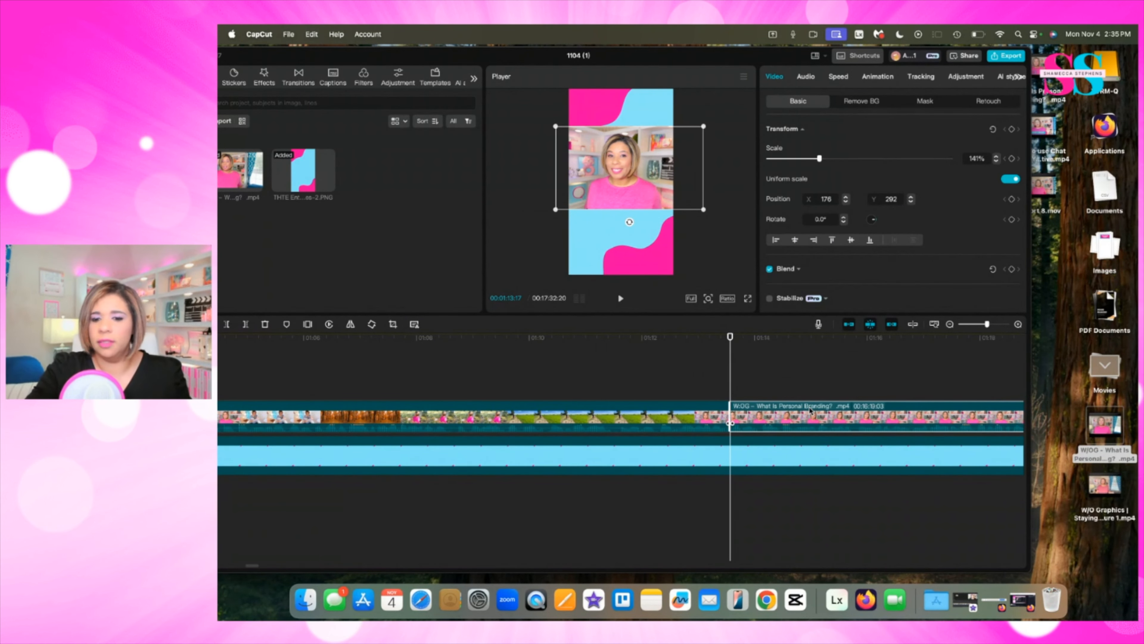
{"action": "key", "text": "Delete"}
Trim the end of the background image clip to match the end of the video at 00:01:13:17
{"action": "left_click", "coordinate": [772, 464]}
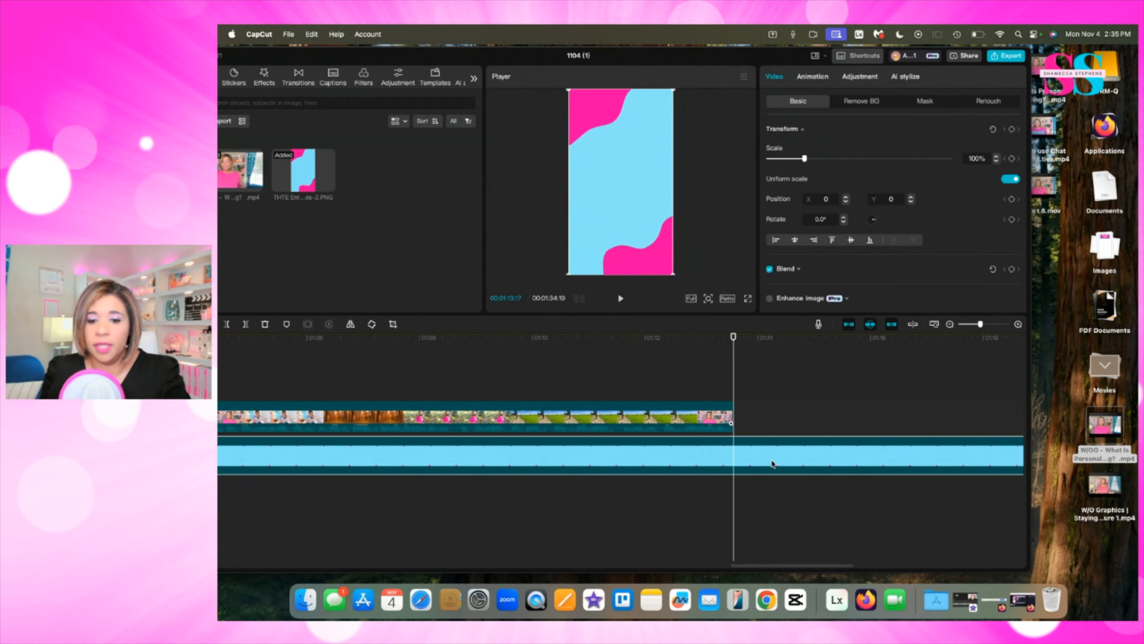
{"action": "right_click", "coordinate": [732, 457]}
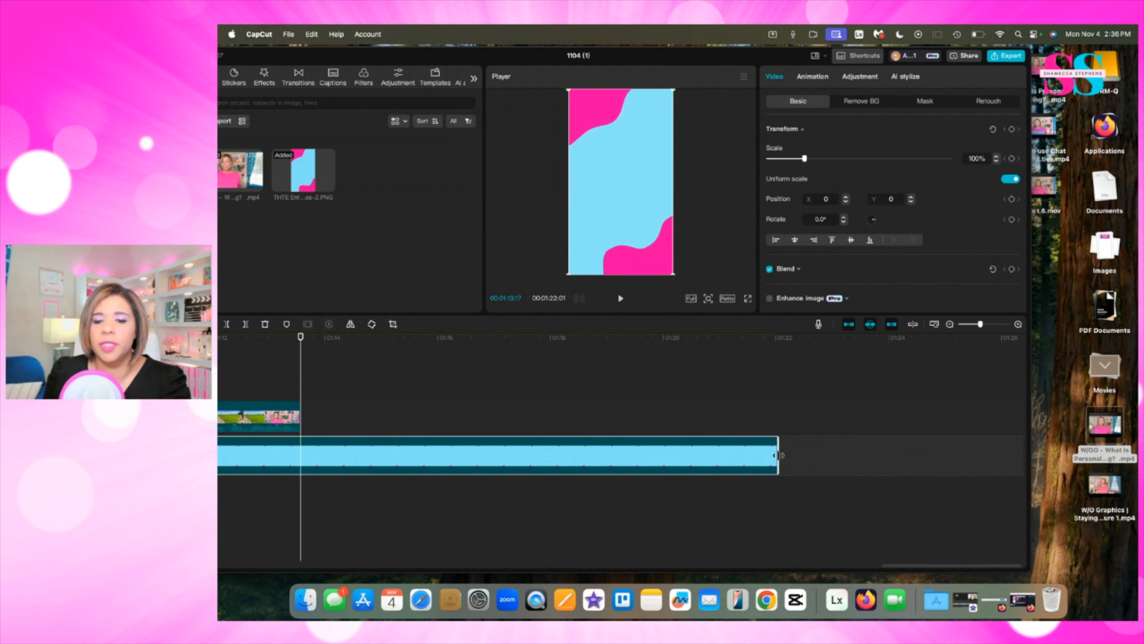
{"action": "left_click_drag", "start_coordinate": [778, 455], "coordinate": [301, 449]}
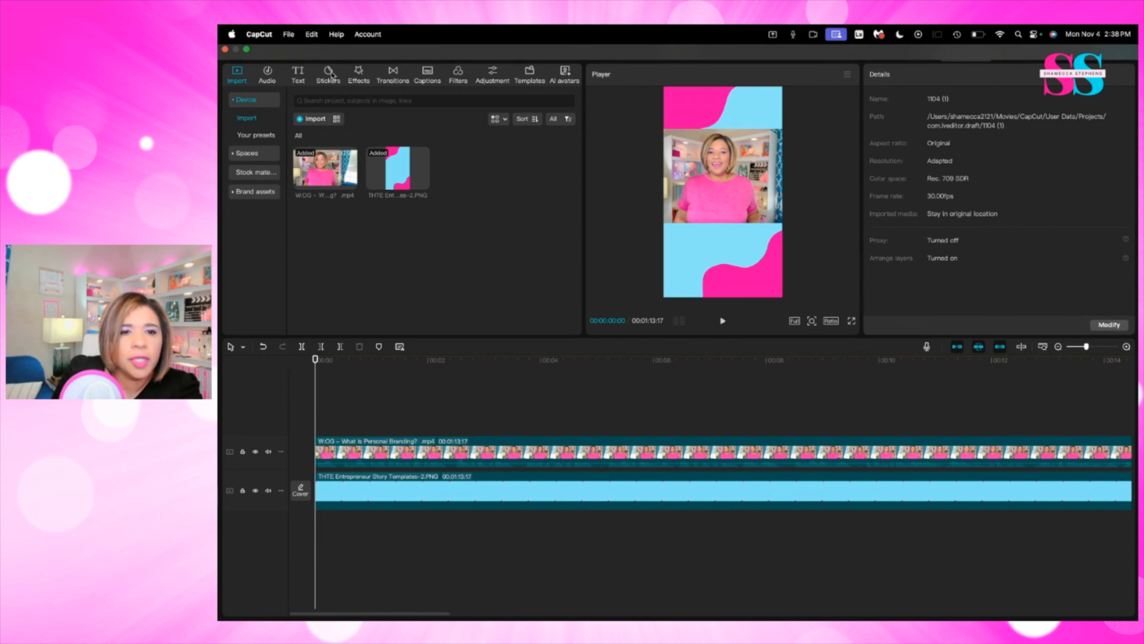
Generate auto captions for the video with automatic language detection and keyword highlighting
{"action": "left_click", "coordinate": [425, 77]}
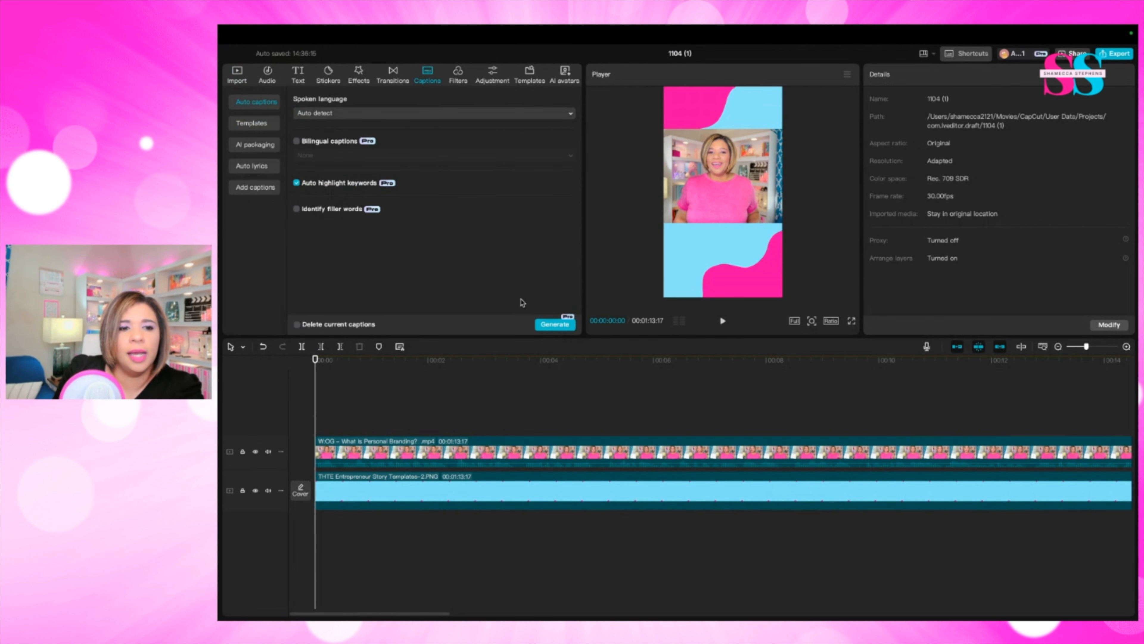
{"action": "left_click", "coordinate": [550, 324]}
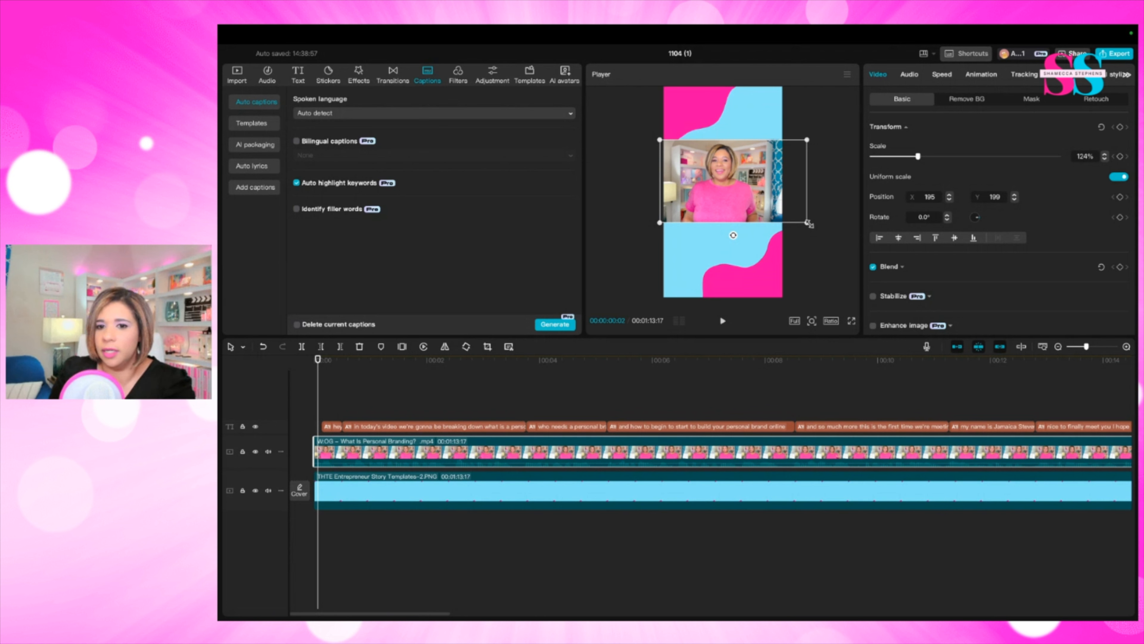
Shrink the video so its full width fits inside the background, and preview it in full screen
{"action": "left_click_drag", "start_coordinate": [809, 224], "coordinate": [759, 206]}
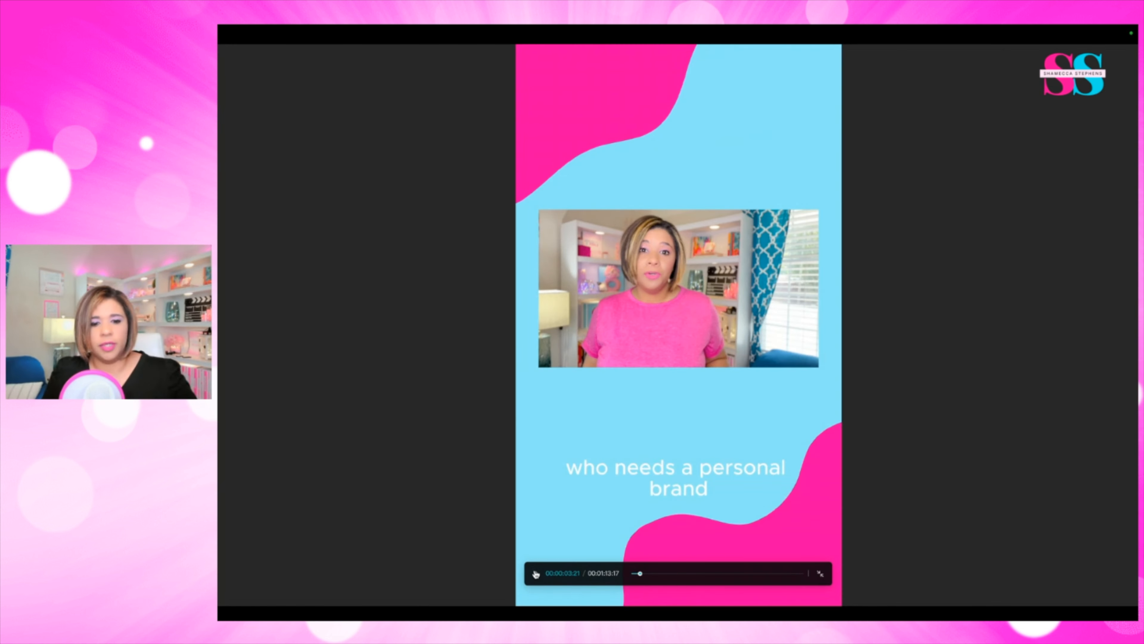
{"action": "key", "text": "Escape"}
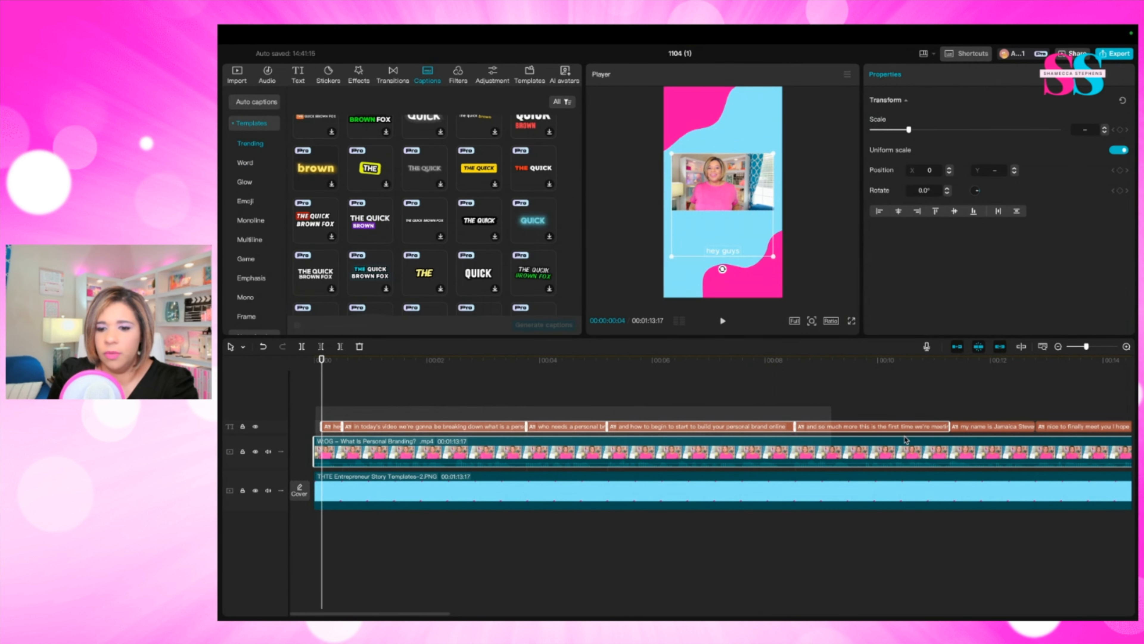
Select all captions and apply the white uppercase text template with the purple word highlight to them
{"action": "left_click", "coordinate": [1095, 428]}
{"action": "left_click_drag", "start_coordinate": [1093, 434], "coordinate": [881, 436]}
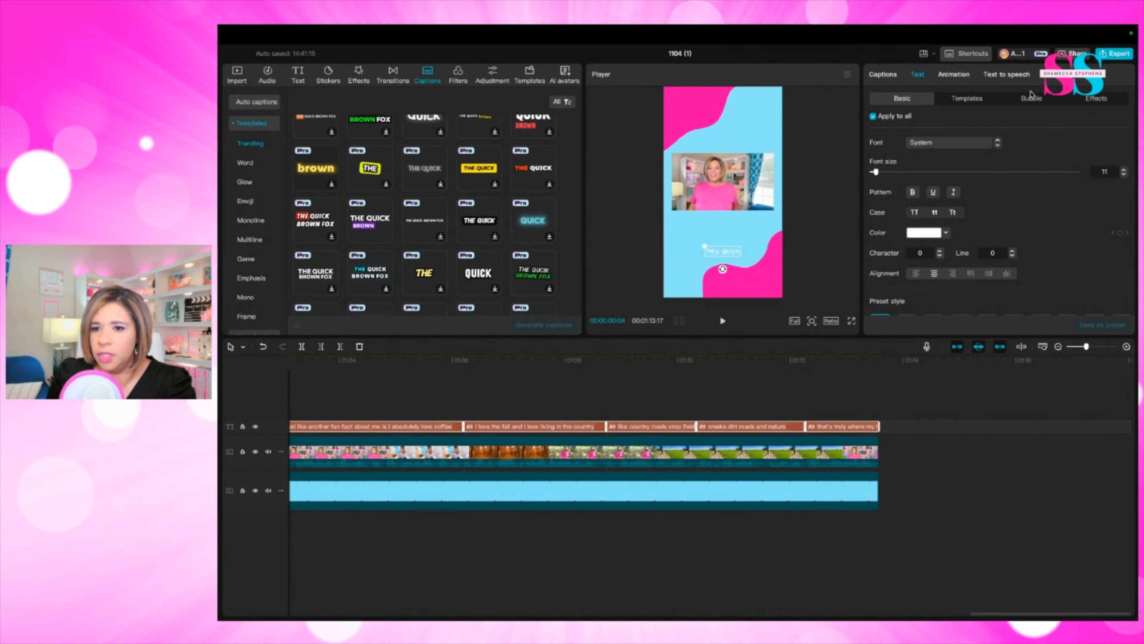
{"action": "scroll", "coordinate": [961, 233], "scroll_direction": "down", "scroll_amount": 2}
{"action": "scroll", "coordinate": [961, 232], "scroll_direction": "down", "scroll_amount": 5}
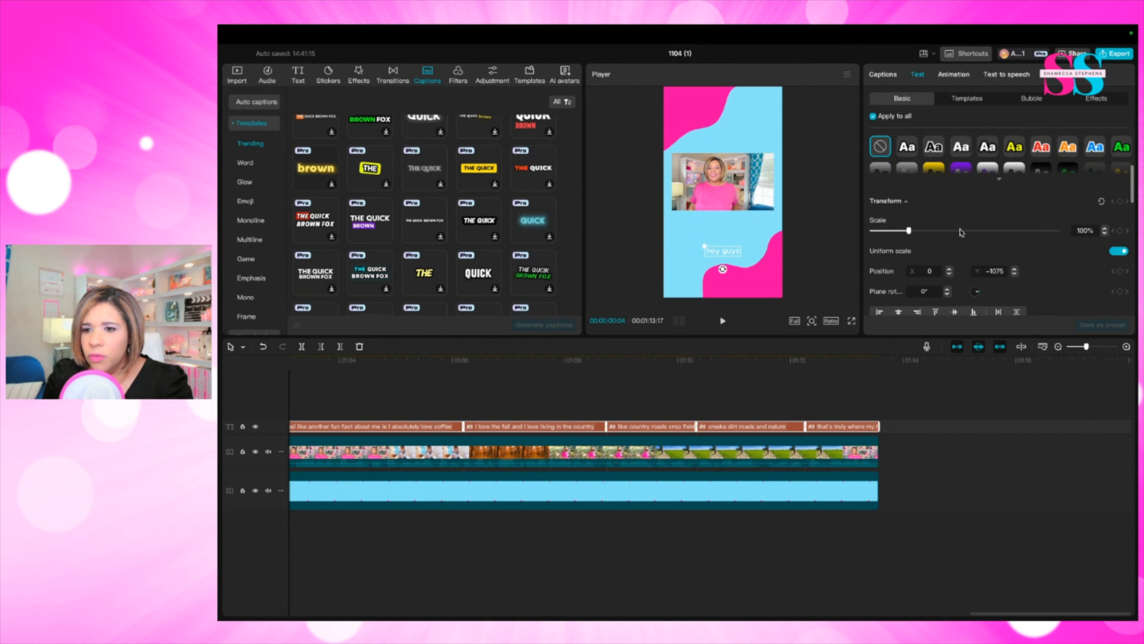
{"action": "left_click", "coordinate": [974, 98]}
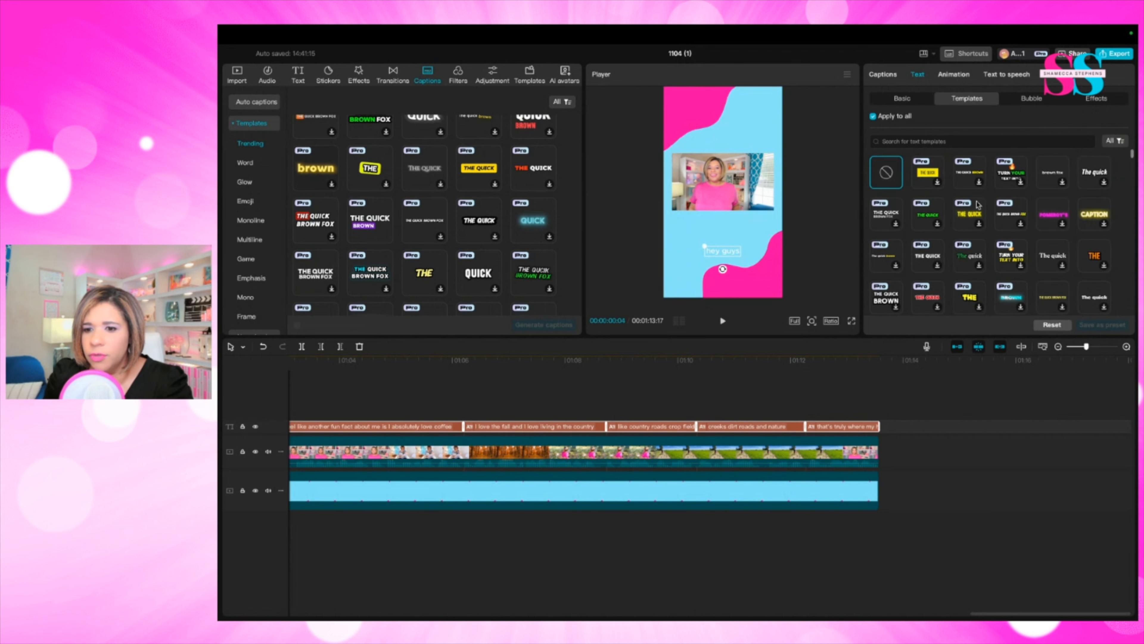
{"action": "scroll", "coordinate": [971, 250], "scroll_direction": "down", "scroll_amount": 5}
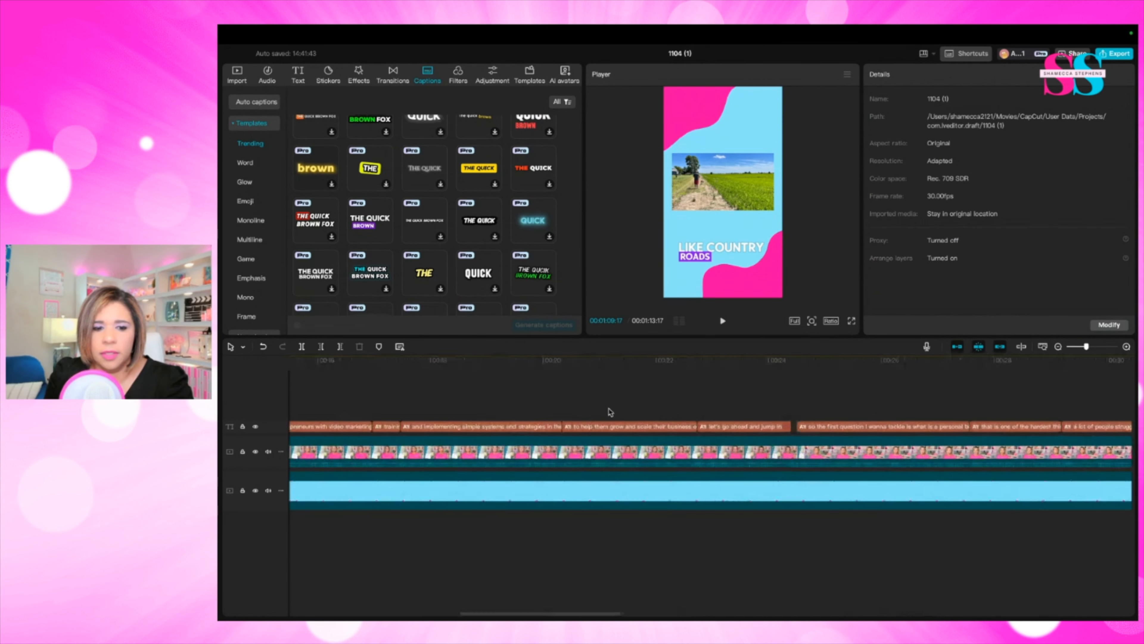
Play the captioned video in full screen from the start to check the caption style
{"action": "scroll", "coordinate": [609, 411], "scroll_direction": "left", "scroll_amount": 10}
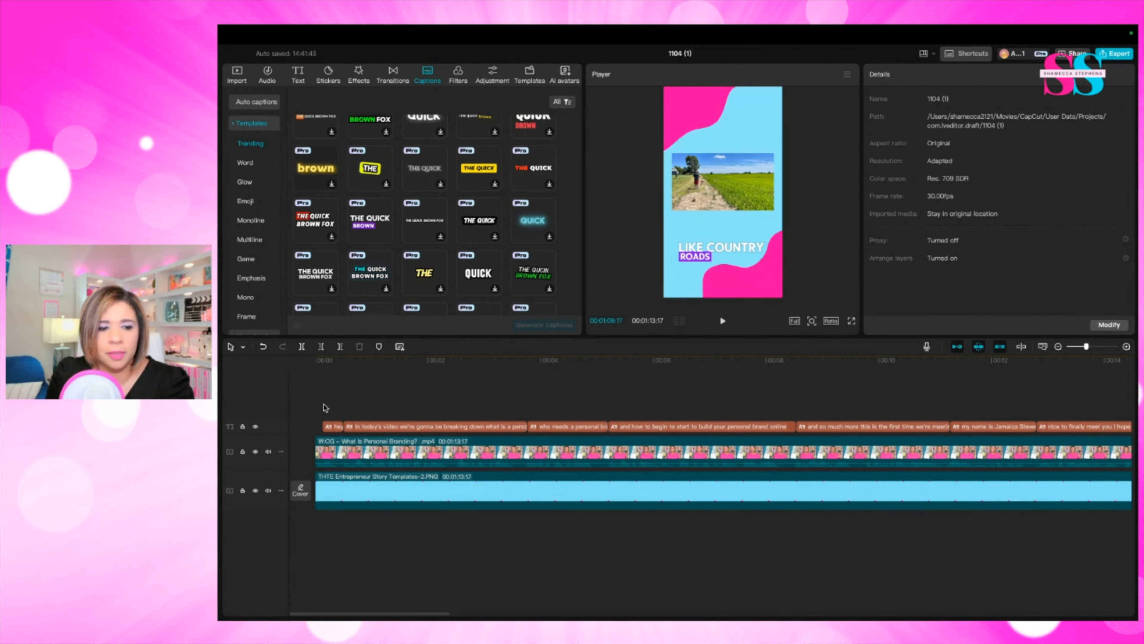
{"action": "left_click", "coordinate": [324, 406]}
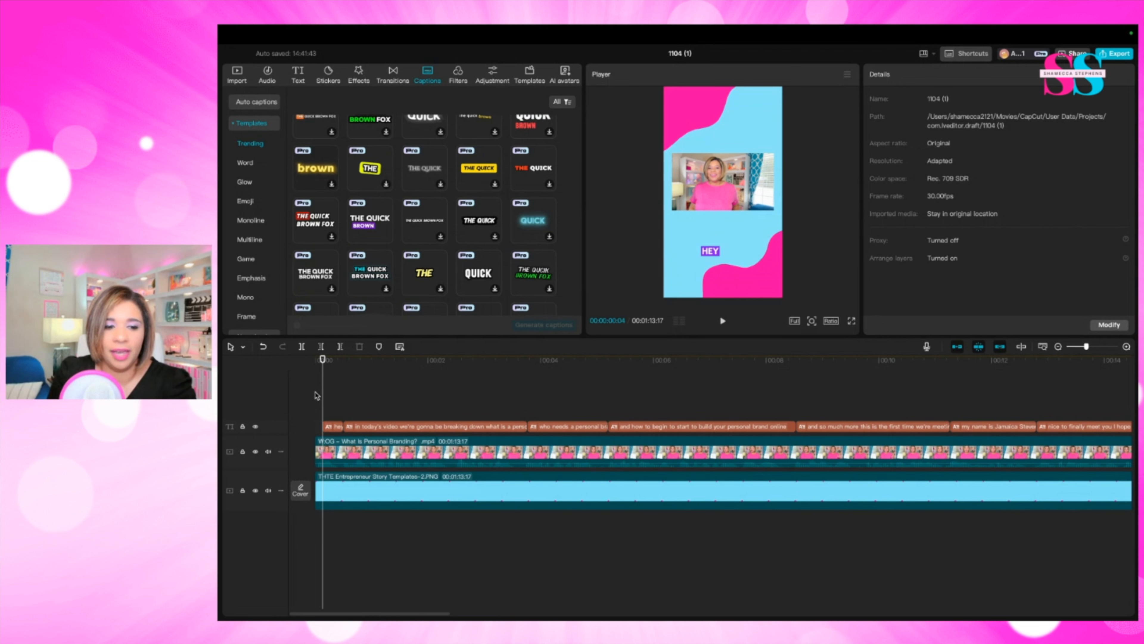
{"action": "left_click_drag", "start_coordinate": [323, 359], "coordinate": [315, 359]}
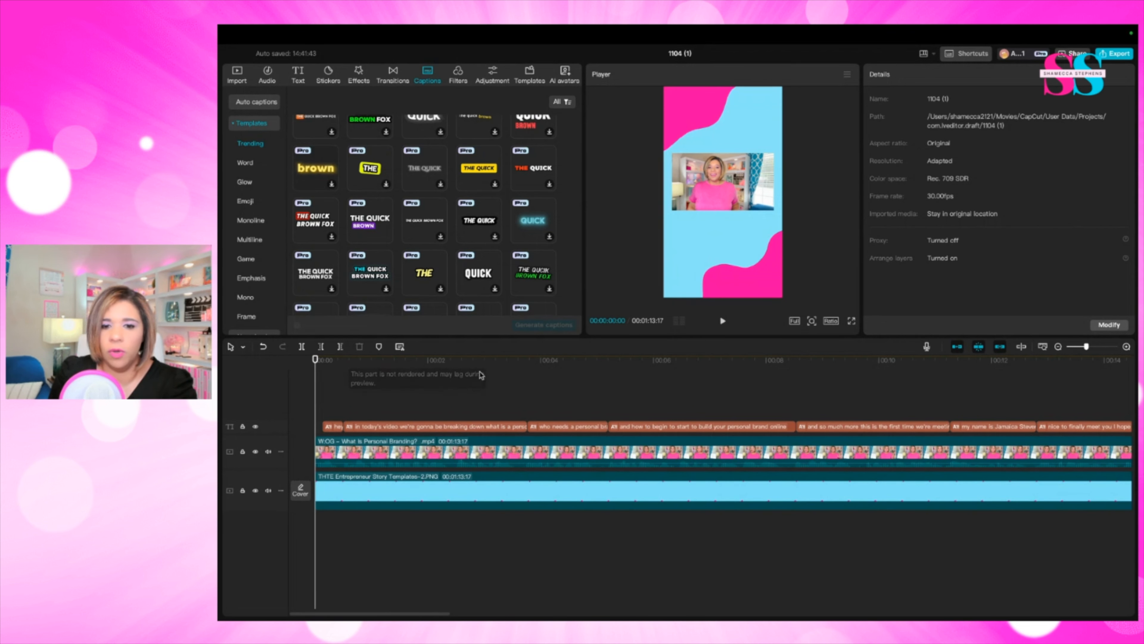
{"action": "left_click", "coordinate": [852, 321]}
{"action": "key", "text": "space"}
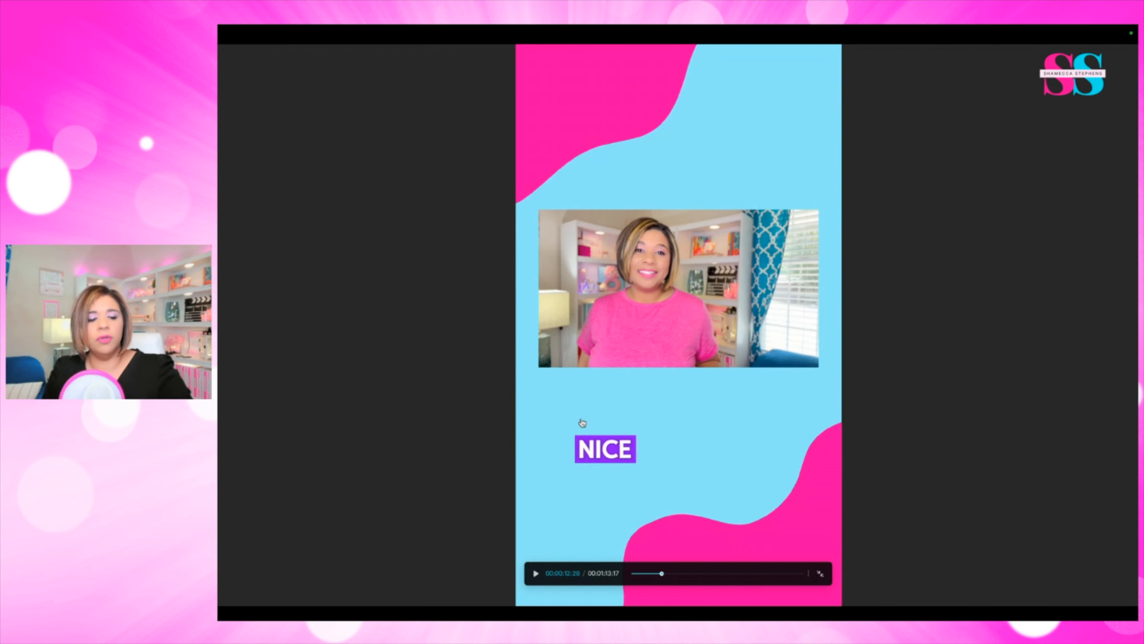
{"action": "key", "text": "Escape"}
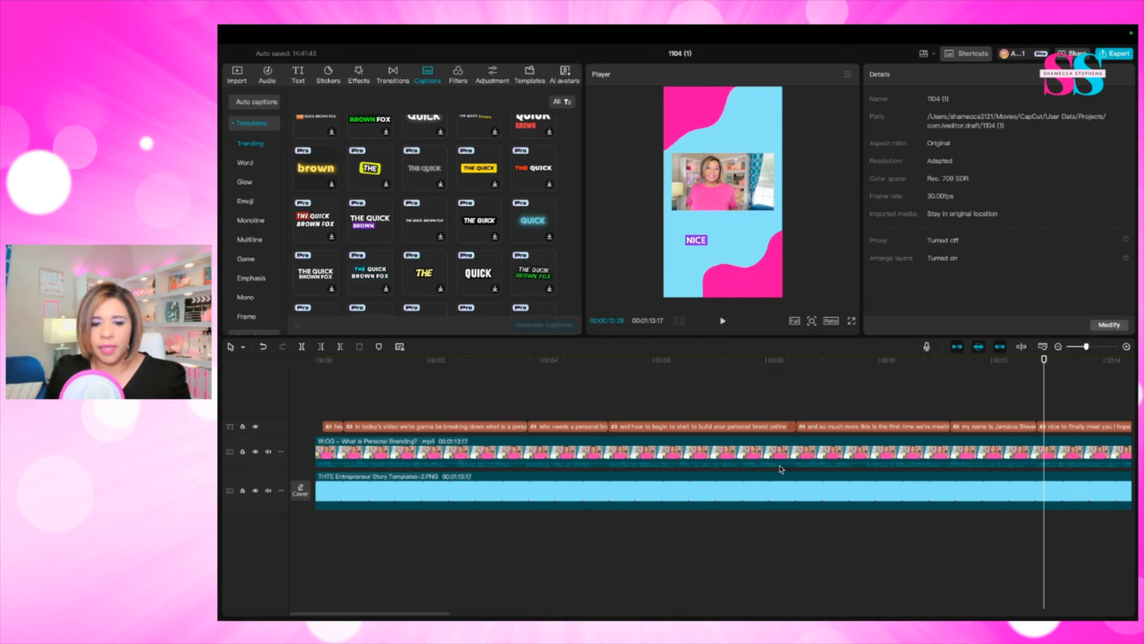
Correct the misspelled first name in the "my name is" caption
{"action": "left_click", "coordinate": [721, 402]}
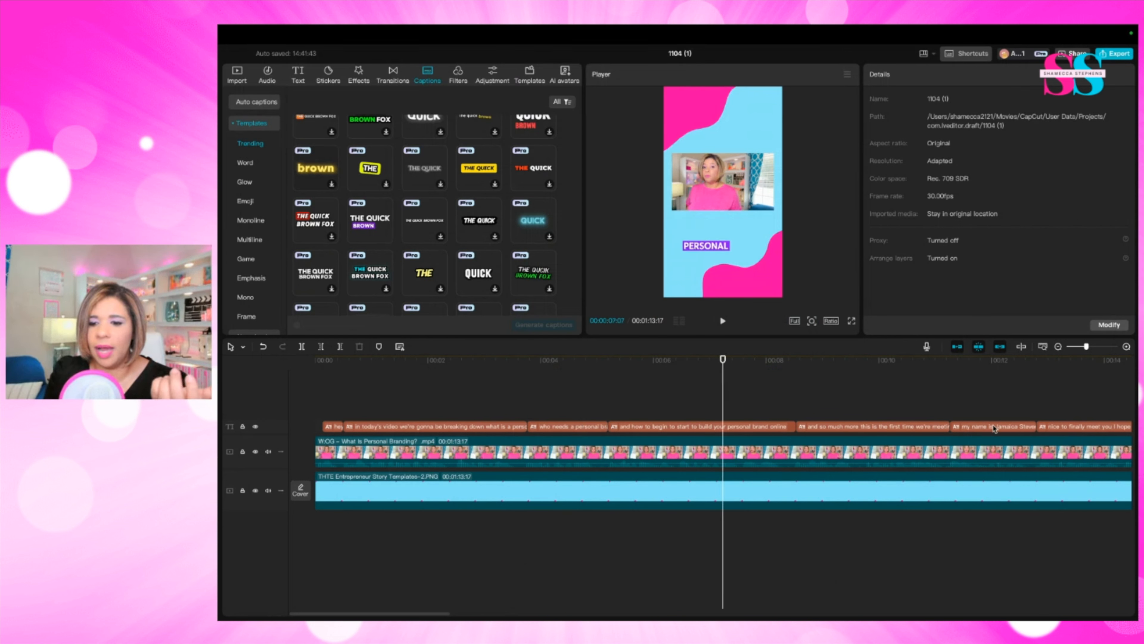
{"action": "left_click", "coordinate": [994, 427]}
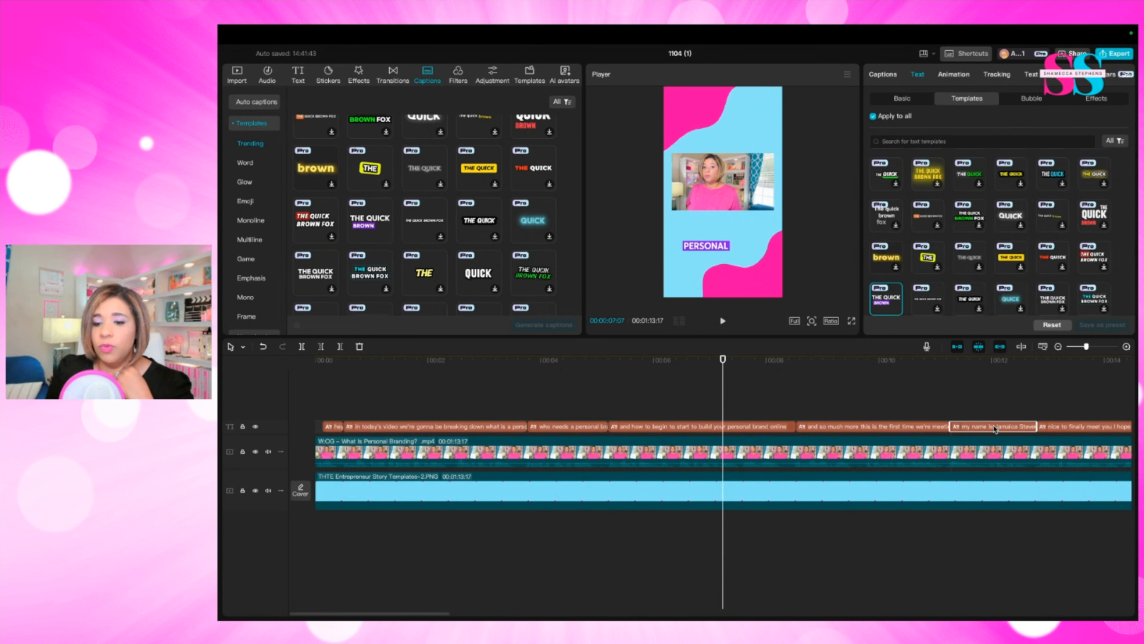
{"action": "left_click", "coordinate": [883, 74]}
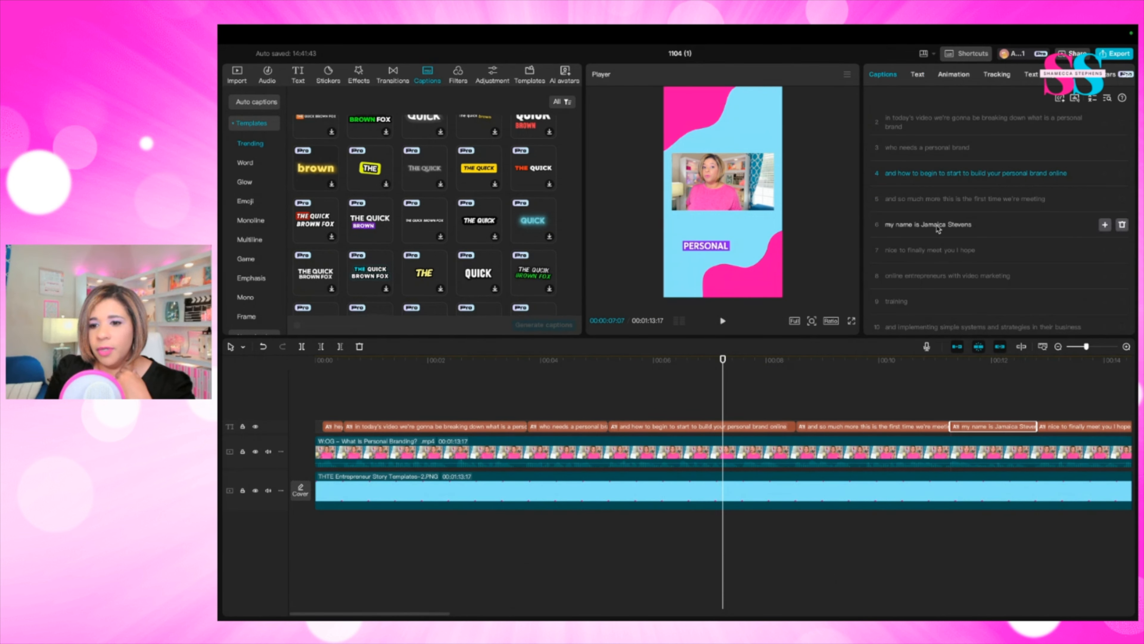
{"action": "left_click", "coordinate": [939, 228]}
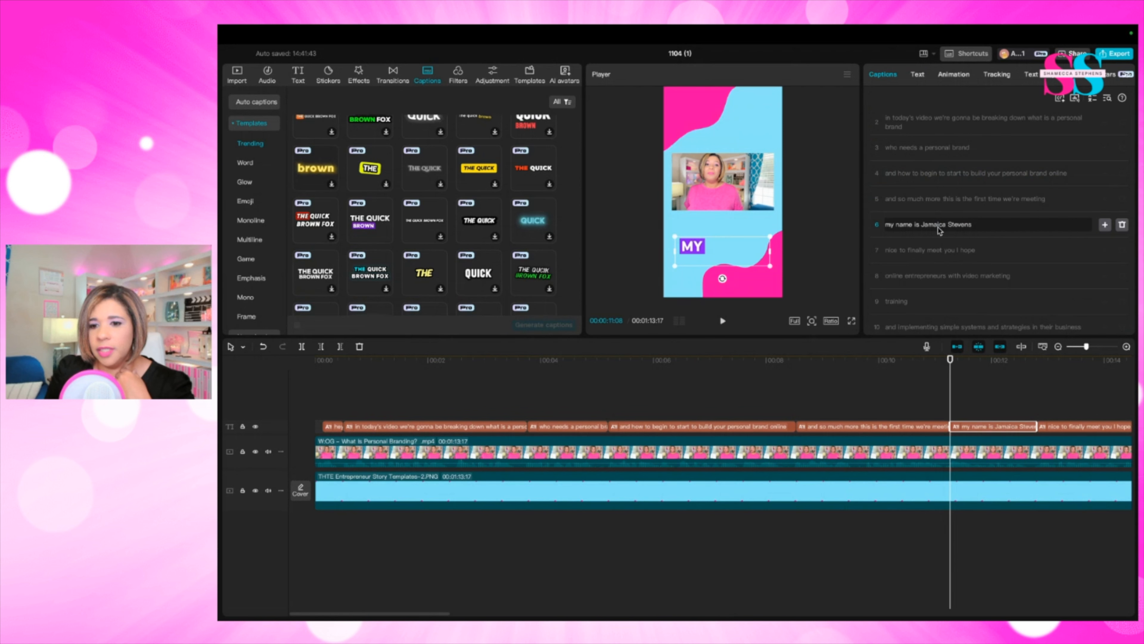
{"action": "key", "text": "BackSpace"}
{"action": "key", "text": "BackSpace"}
{"action": "key", "text": "BackSpace"}
{"action": "key", "text": "BackSpace"}
{"action": "key", "text": "BackSpace"}
{"action": "key", "text": "BackSpace"}
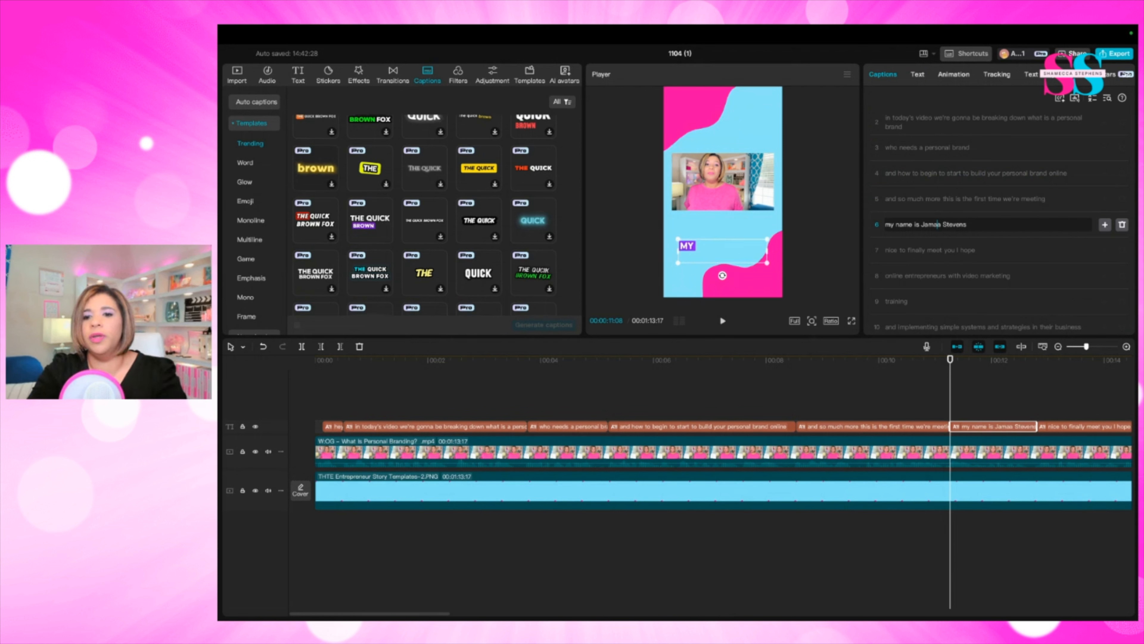
{"action": "type", "text": "Shamecca"}
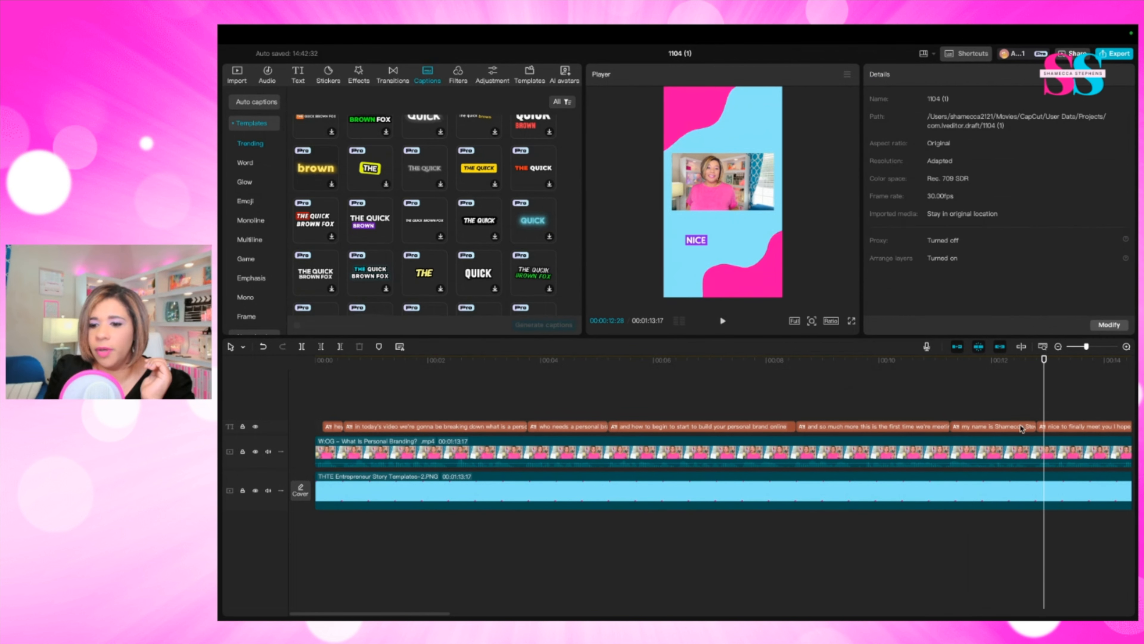
Correct the misspelled surname in the "my name is" caption
{"action": "left_click", "coordinate": [1020, 428]}
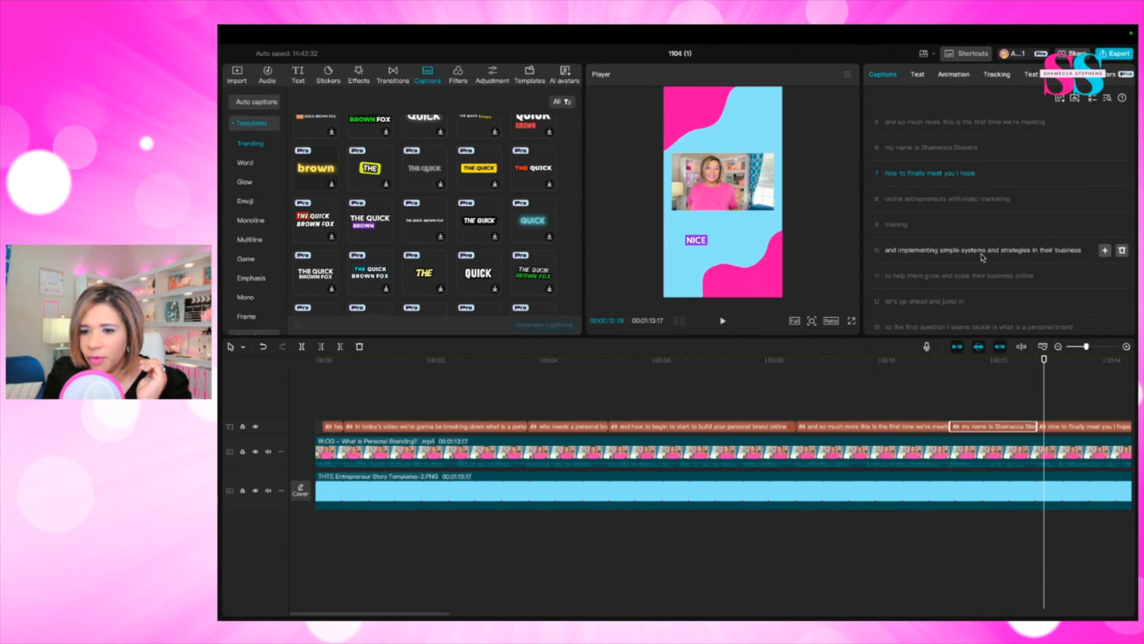
{"action": "scroll", "coordinate": [986, 261], "scroll_direction": "down", "scroll_amount": 3}
{"action": "scroll", "coordinate": [988, 265], "scroll_direction": "up", "scroll_amount": 5}
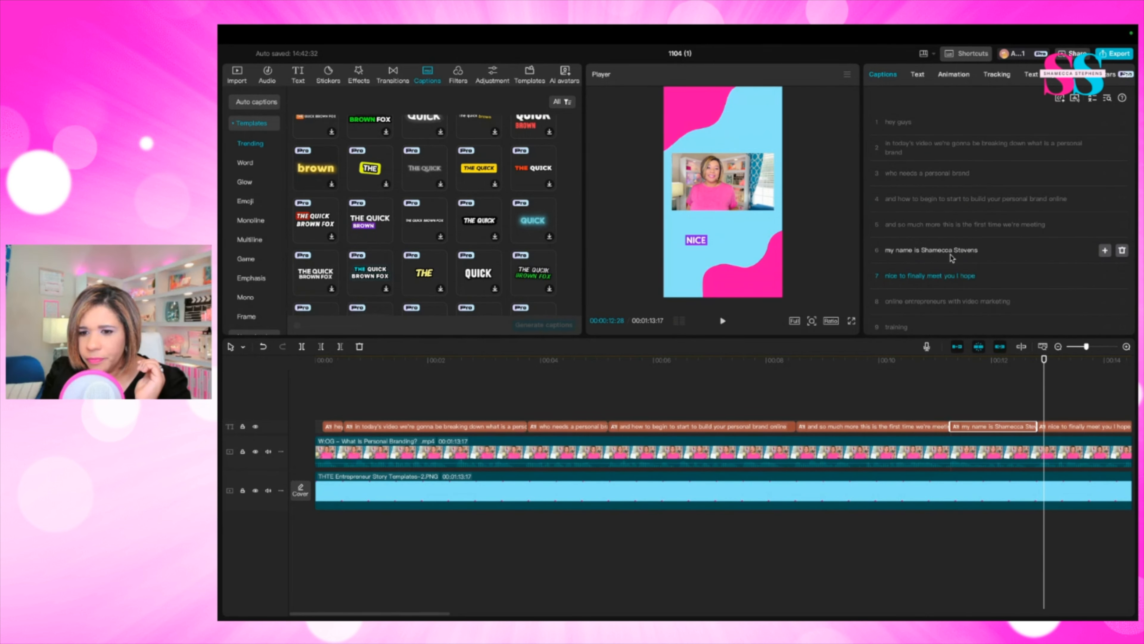
{"action": "left_click", "coordinate": [951, 255]}
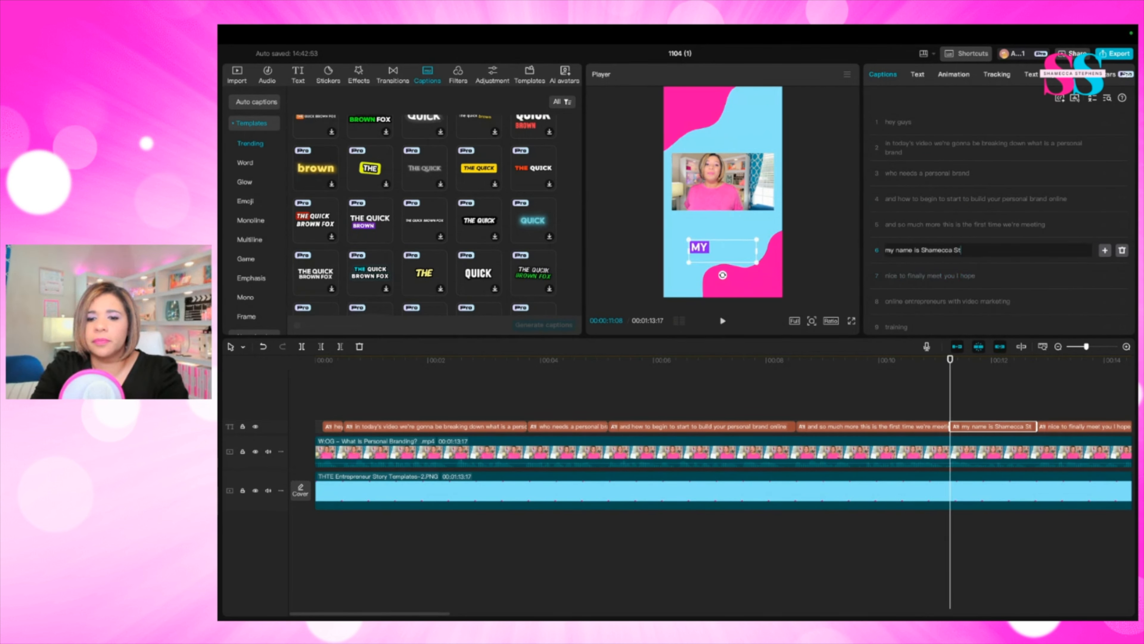
Play the video from 00:00:10:04 to check the corrected caption, and look over the remaining captions on the timeline
{"action": "left_click", "coordinate": [886, 391]}
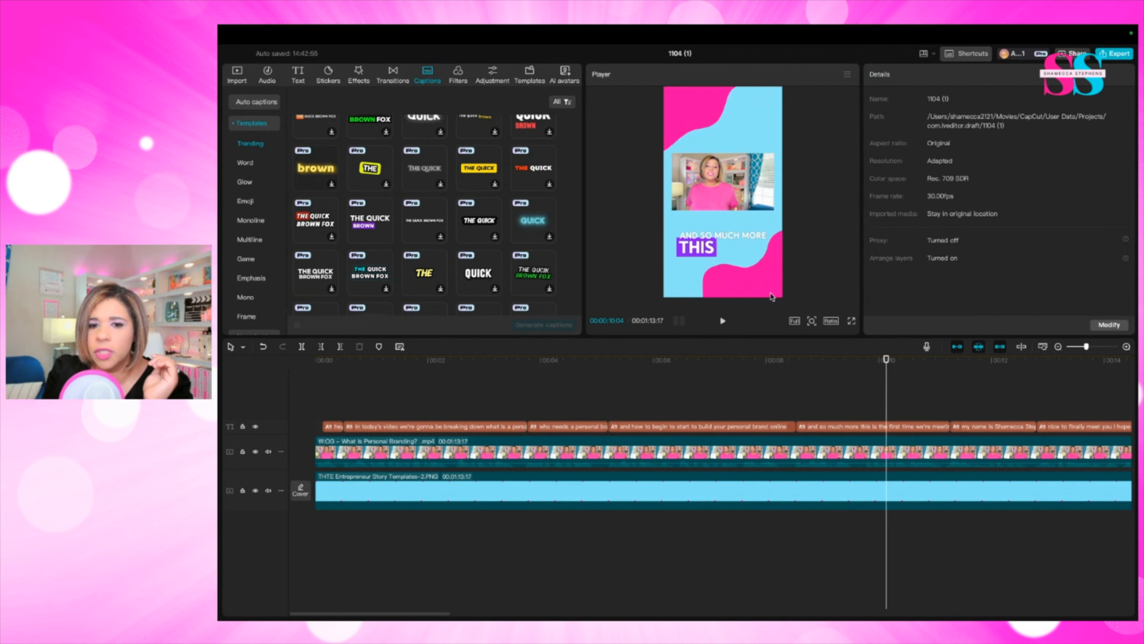
{"action": "left_click", "coordinate": [722, 320]}
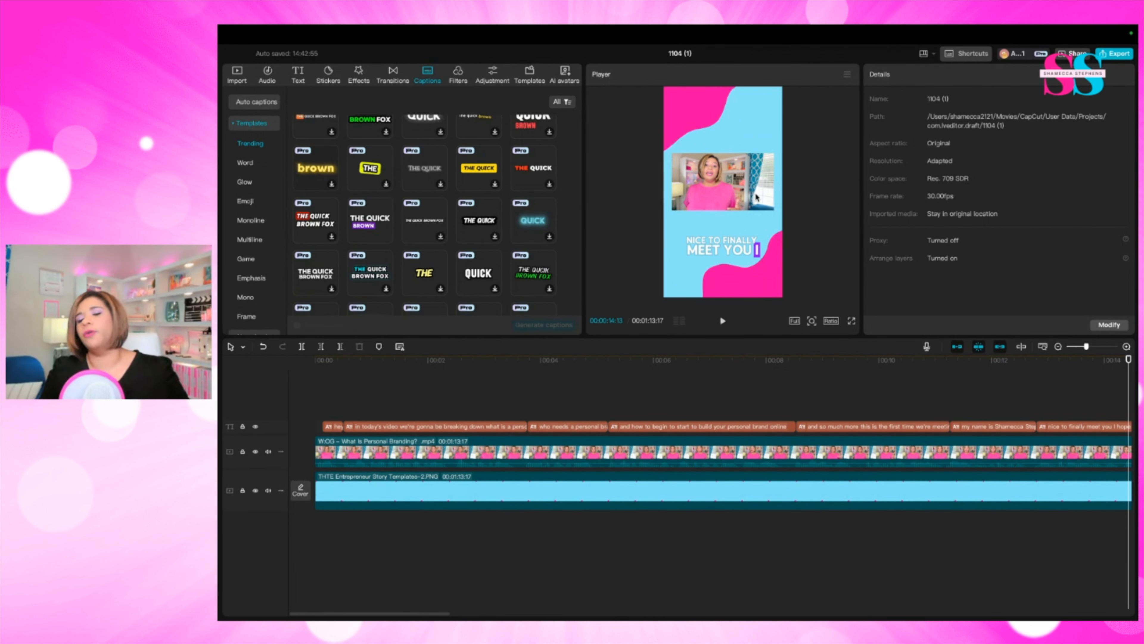
{"action": "scroll", "coordinate": [934, 440], "scroll_direction": "right", "scroll_amount": 10}
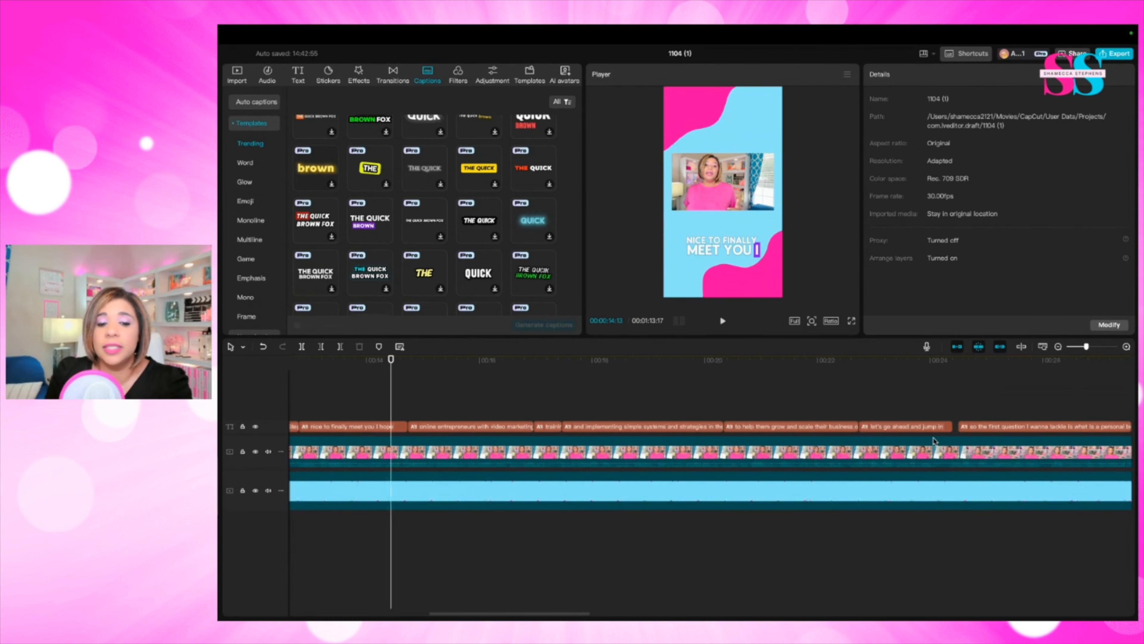
{"action": "scroll", "coordinate": [935, 440], "scroll_direction": "right", "scroll_amount": 15}
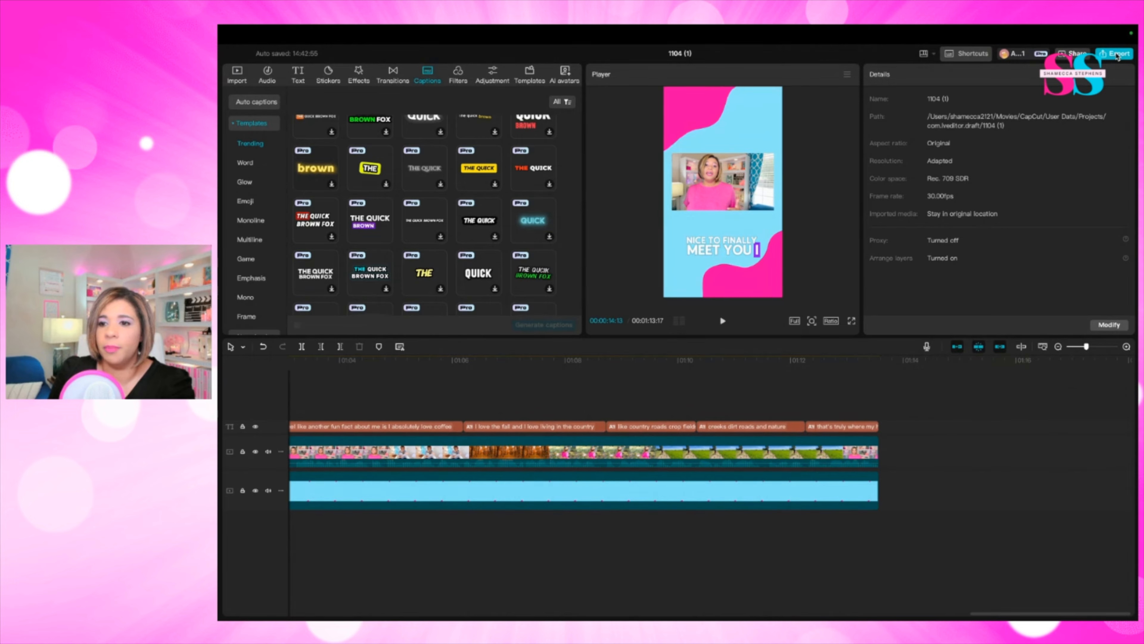
Export the video in 4K as an H.264 mov at 30 fps with the recommended bit rate
{"action": "left_click", "coordinate": [1116, 54]}
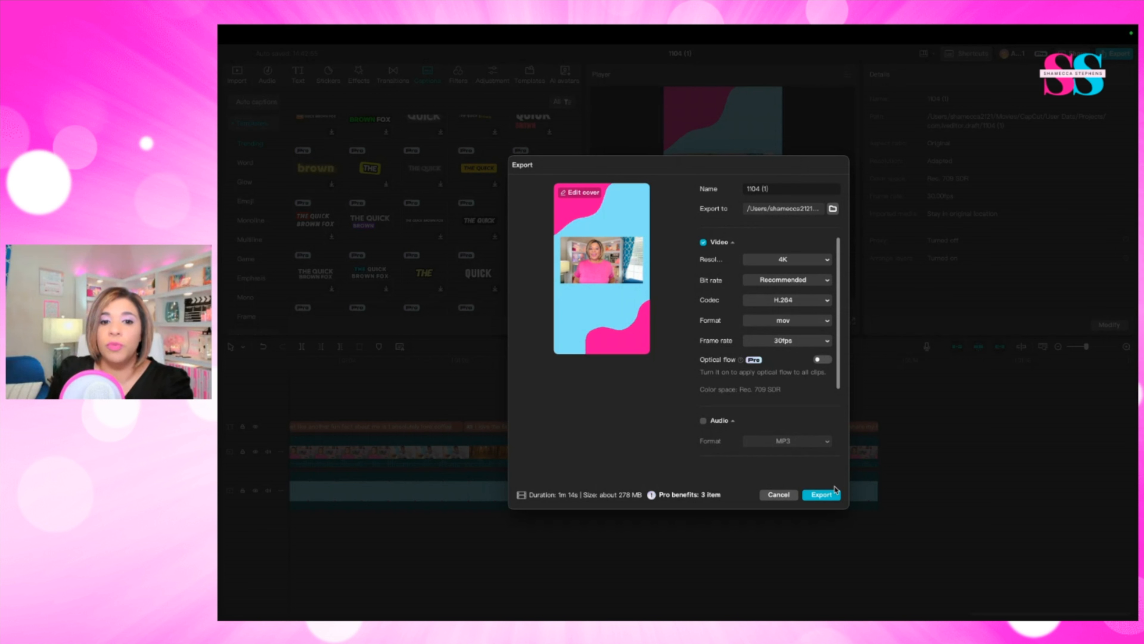
{"action": "left_click", "coordinate": [819, 495]}
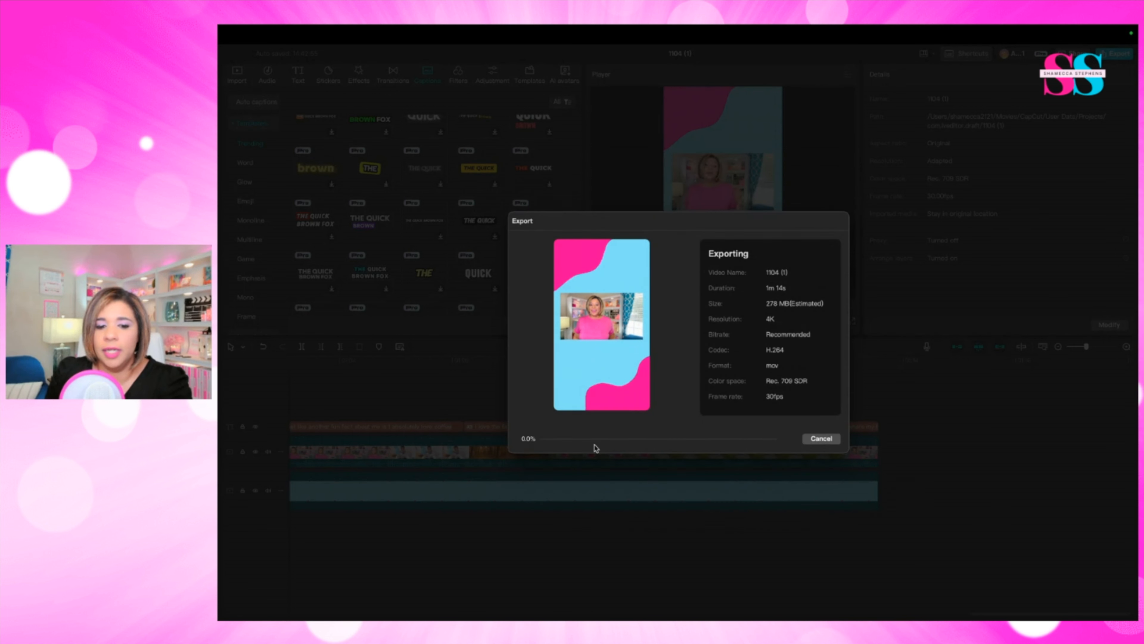